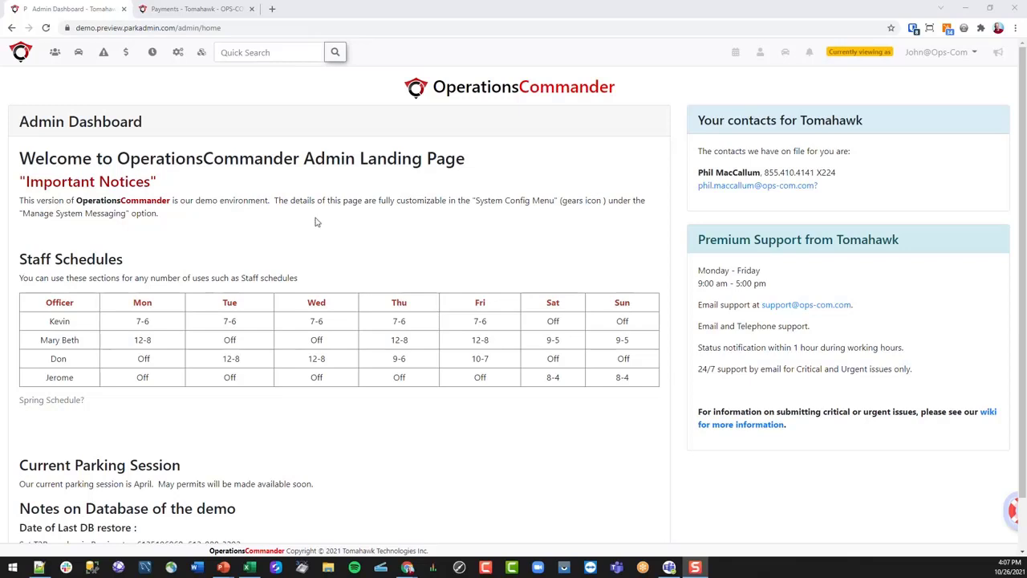
Open the Parking Management menu and reveal the Parking Validation submenu
click(80, 53)
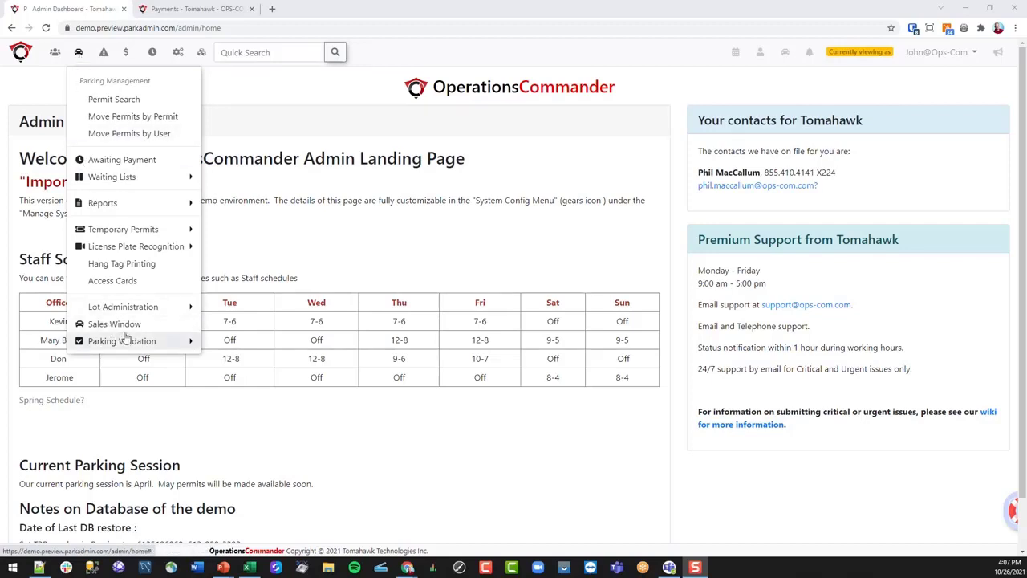
mouse_move(128, 343)
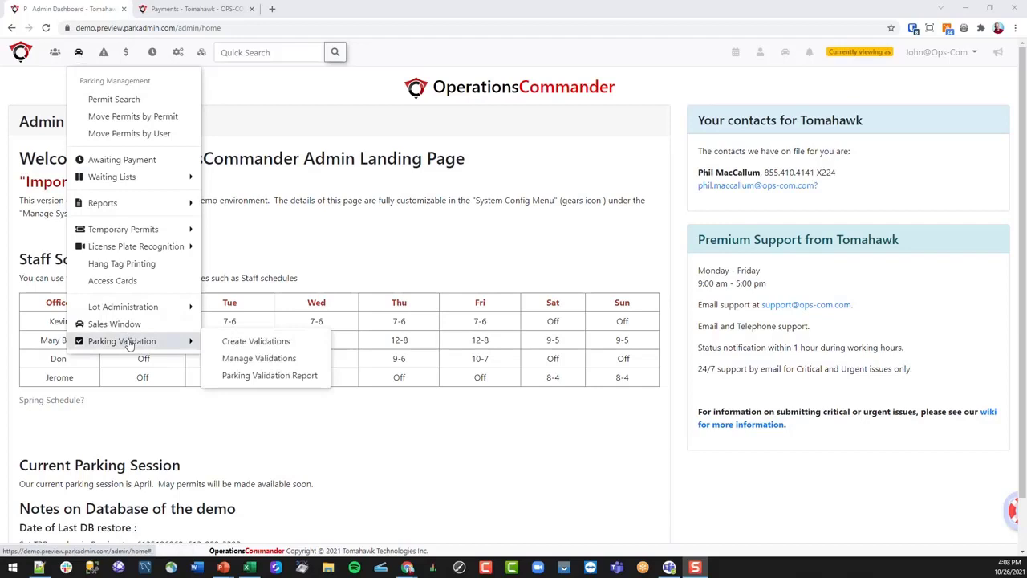
Start a new validation in Create Validations with the Public lot zone
click(268, 343)
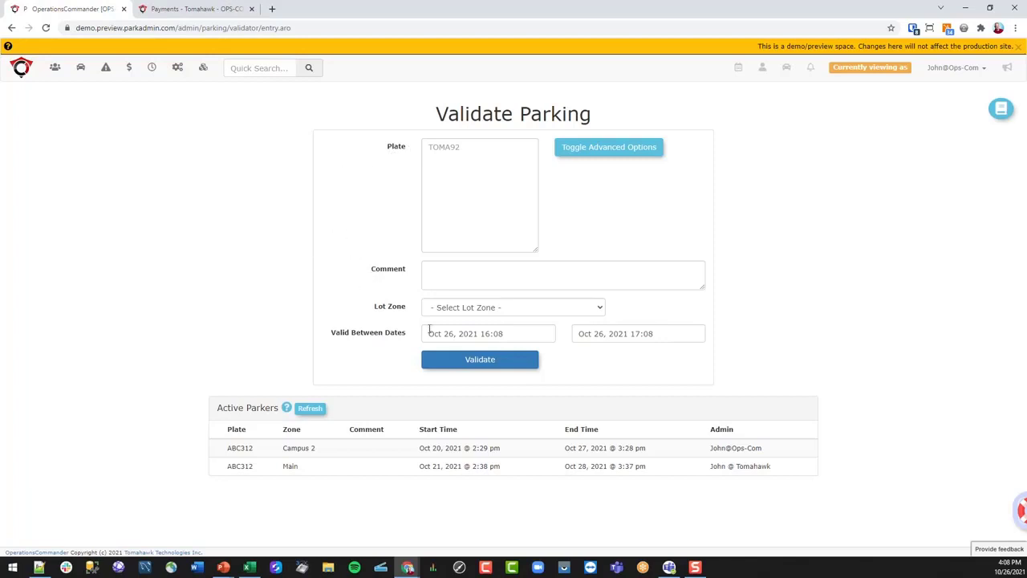
click(587, 308)
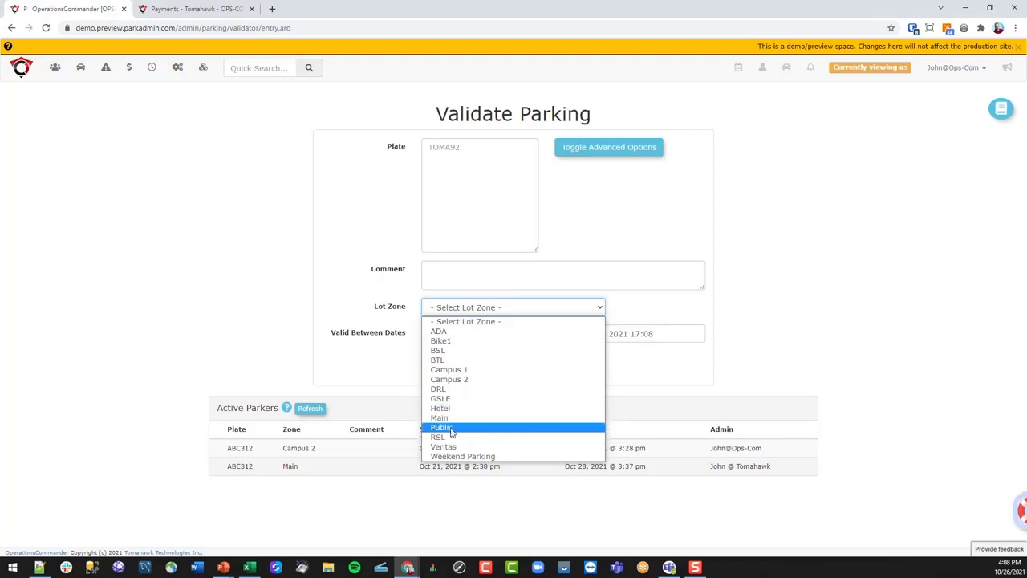
click(451, 430)
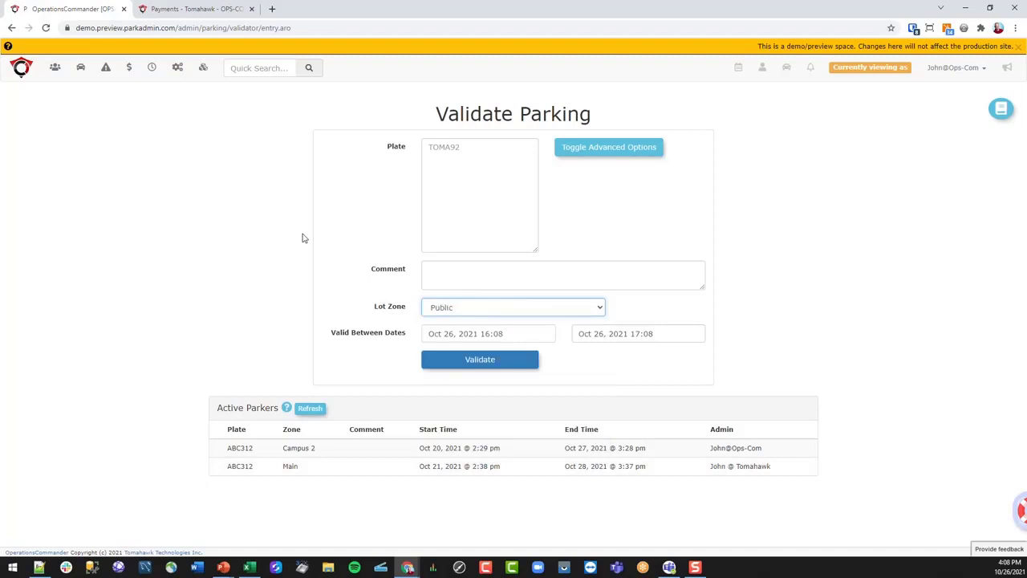
Enter plate ABC123 with the comment 'Contractor on Campus'
click(469, 149)
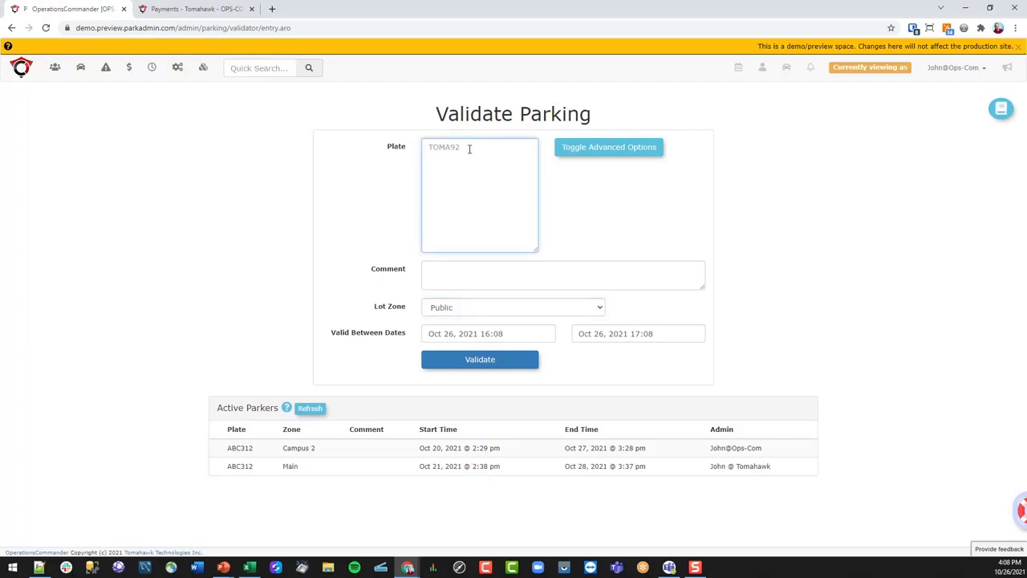
text(ABC123)
click(466, 273)
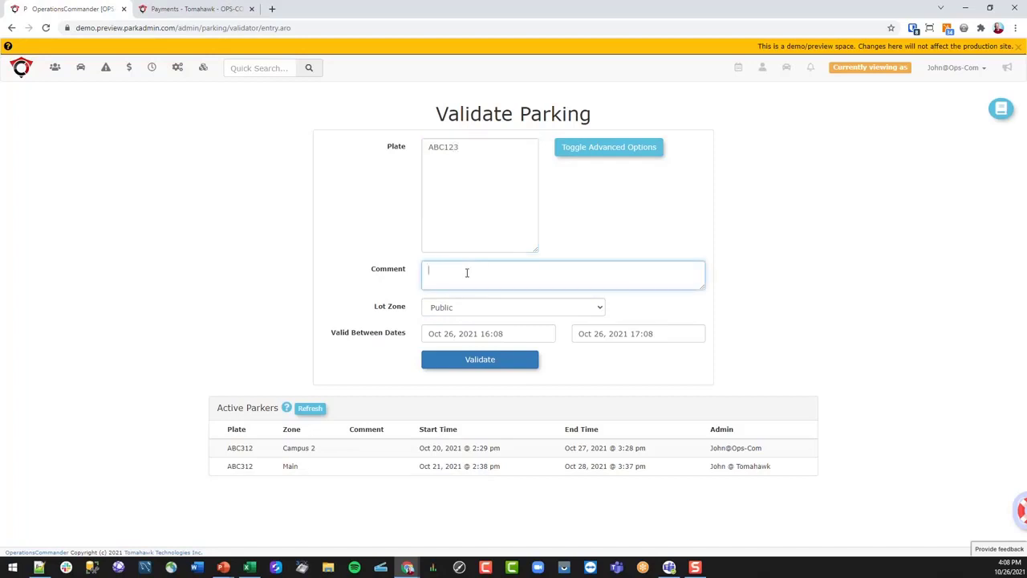
text(Contractor on Campus)
Set the validation's end date to October 29, 2021
click(680, 332)
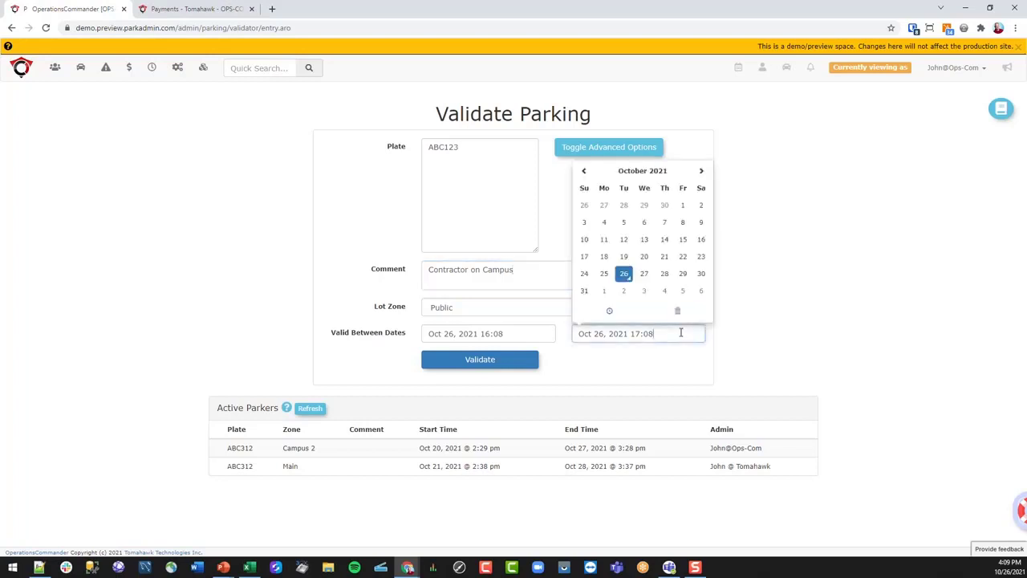
click(683, 276)
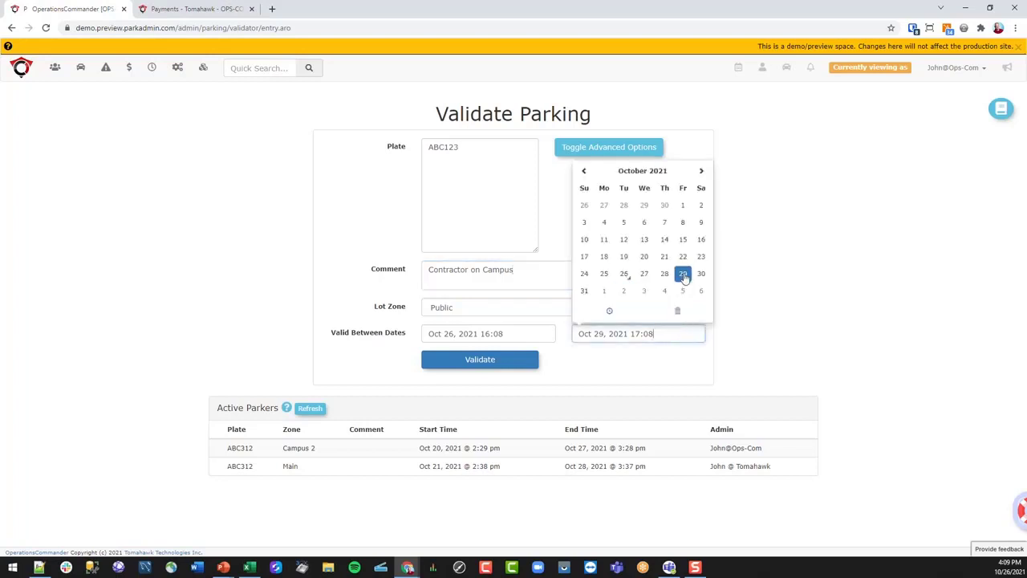
click(794, 322)
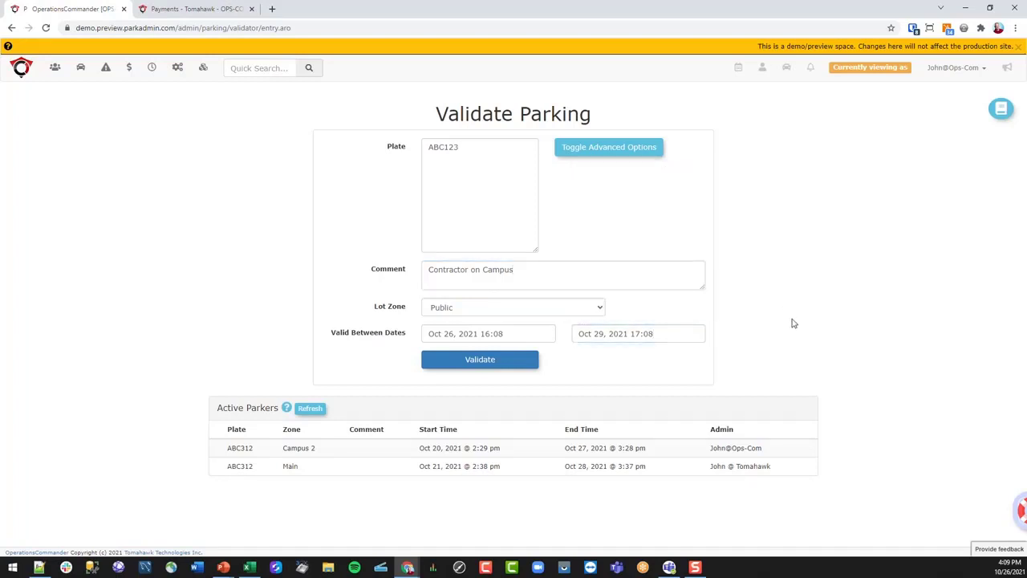
Validate the ABC123 entry, then expand the advanced Valid Times and repeat-day options
click(486, 360)
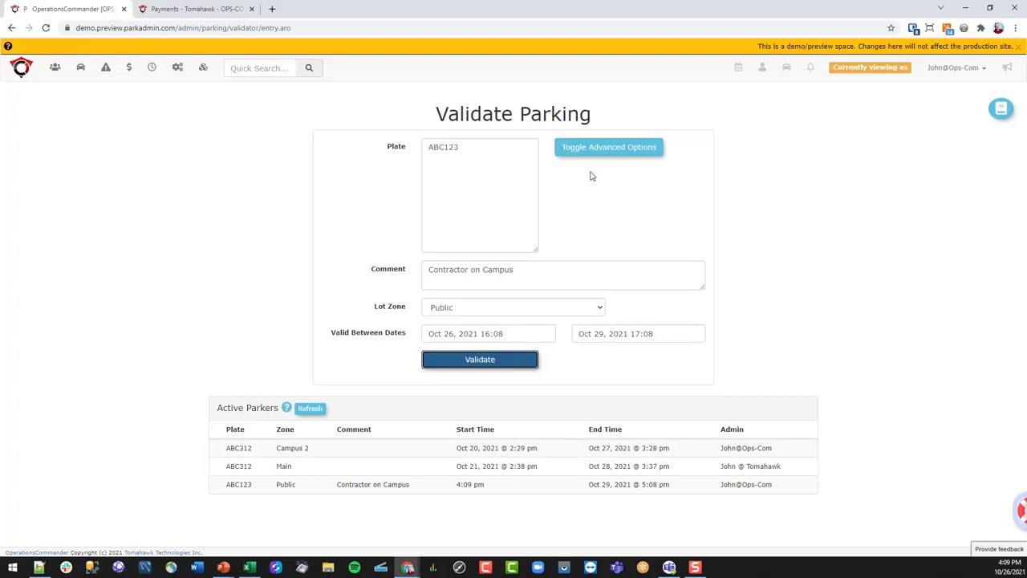
click(601, 151)
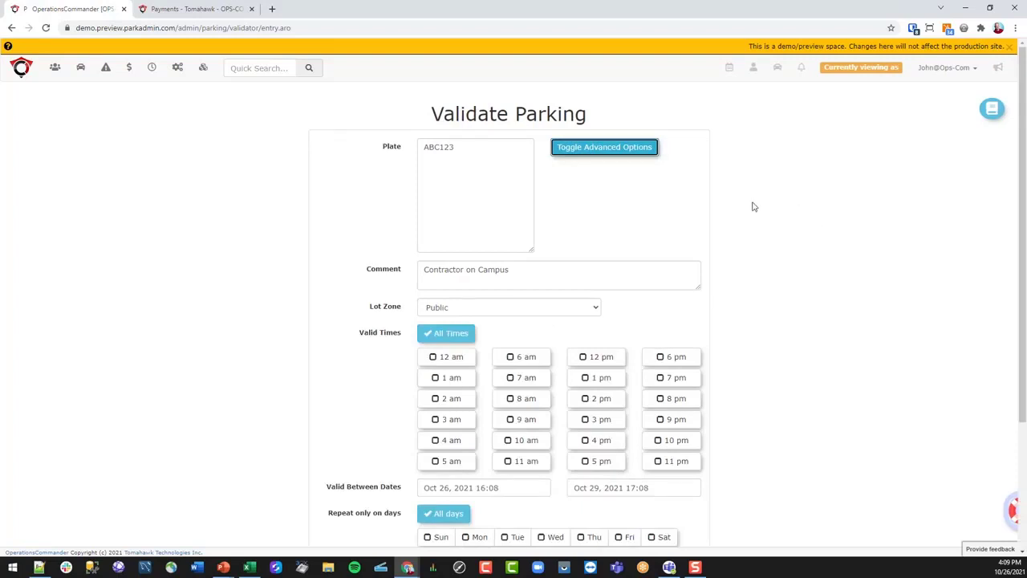
Limit valid times to the 6 am, 7 am, 4 pm and 5 pm hours
click(521, 357)
click(529, 379)
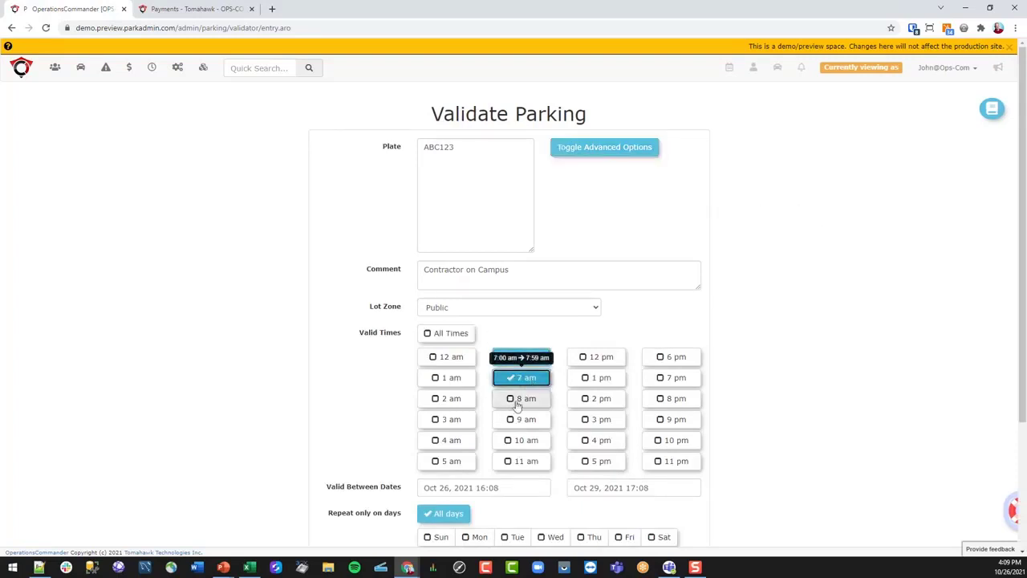
click(607, 441)
click(602, 463)
Repeat the validation only on Monday, Wednesday and Thursday
scroll(544, 305, down, 1)
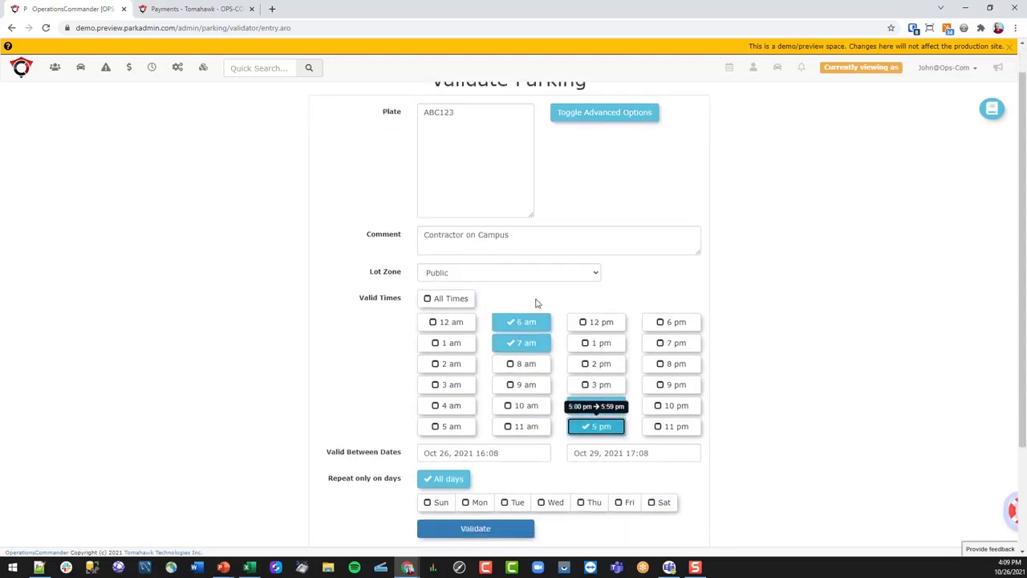
scroll(180, 343, down, 1)
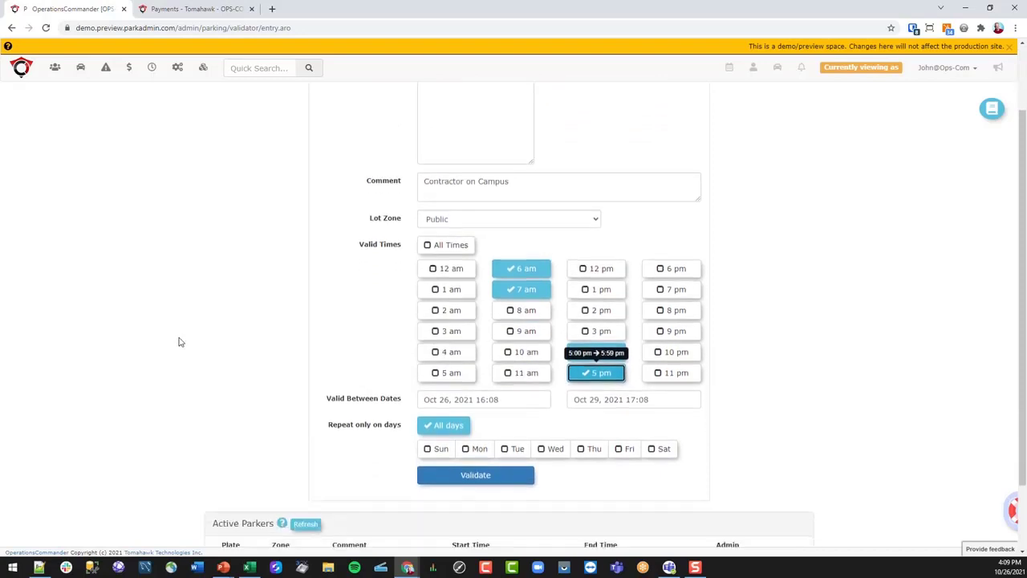
click(477, 431)
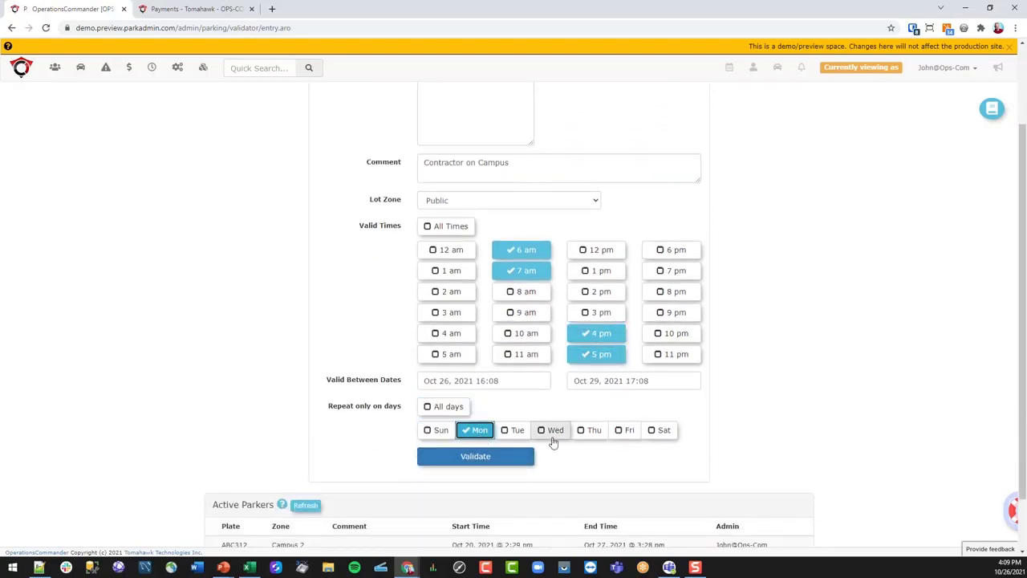
click(552, 433)
click(594, 433)
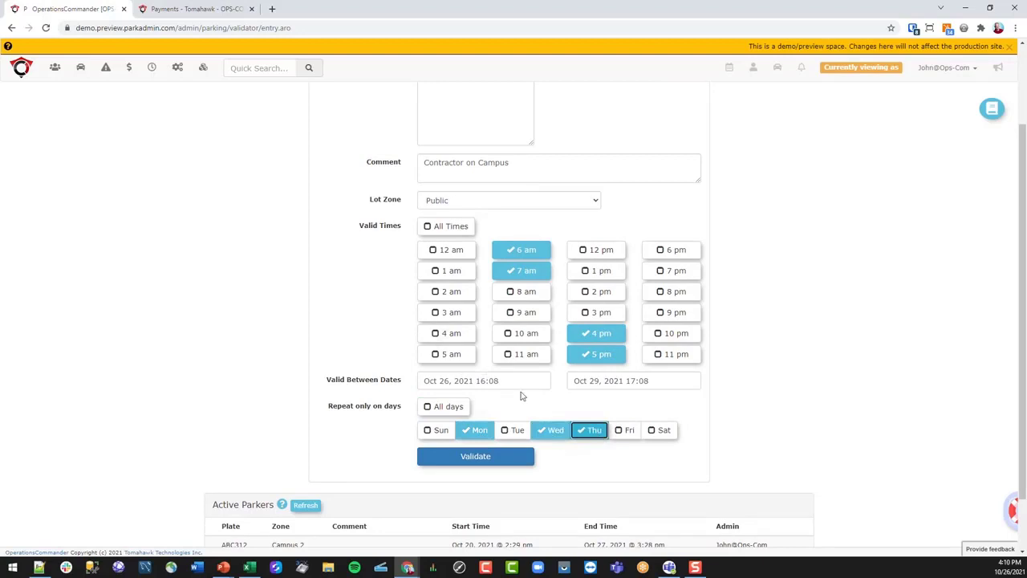
Move the validity end date to December 31, 2021
click(686, 382)
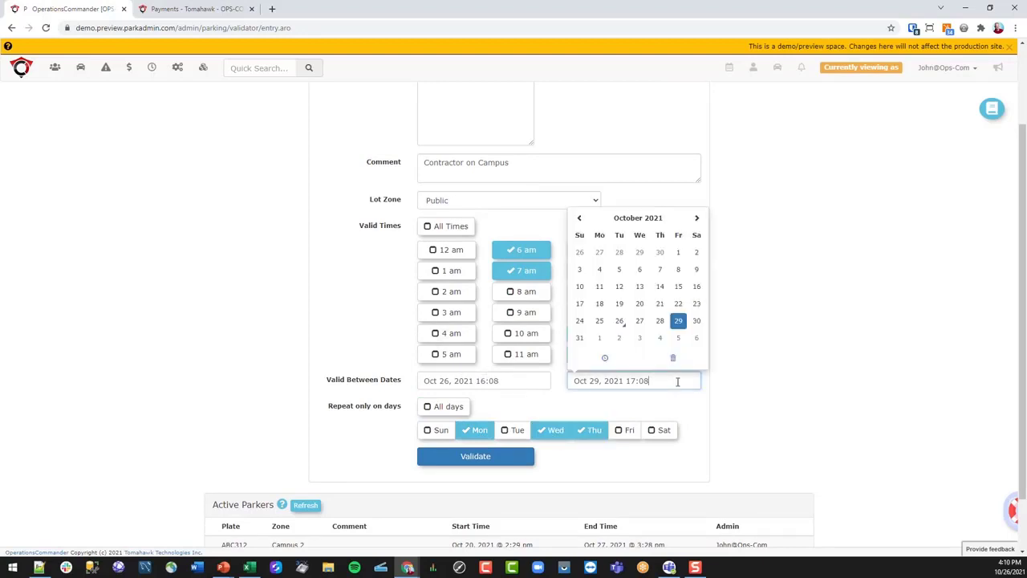
click(697, 218)
click(696, 218)
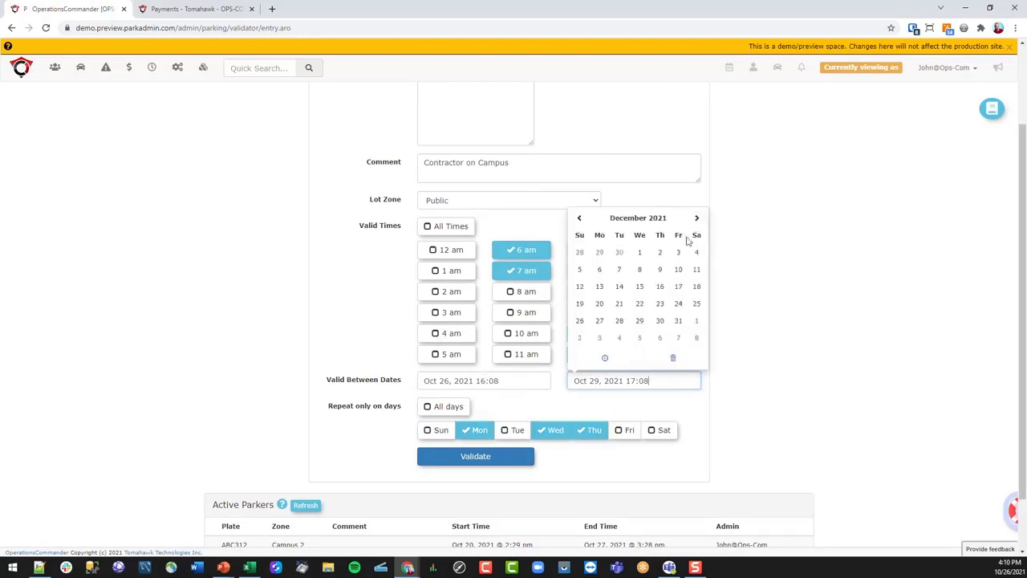
click(678, 321)
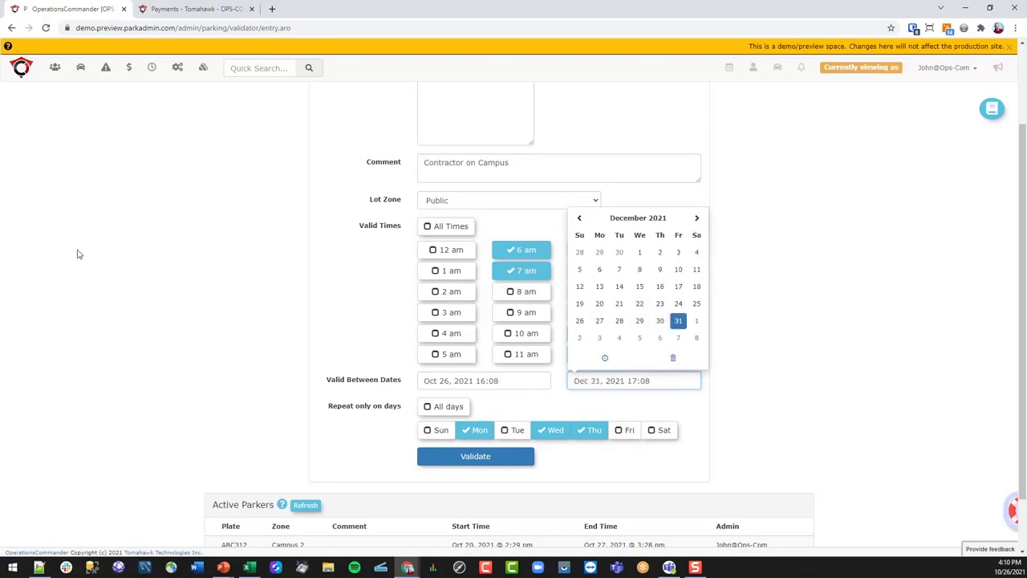
click(75, 254)
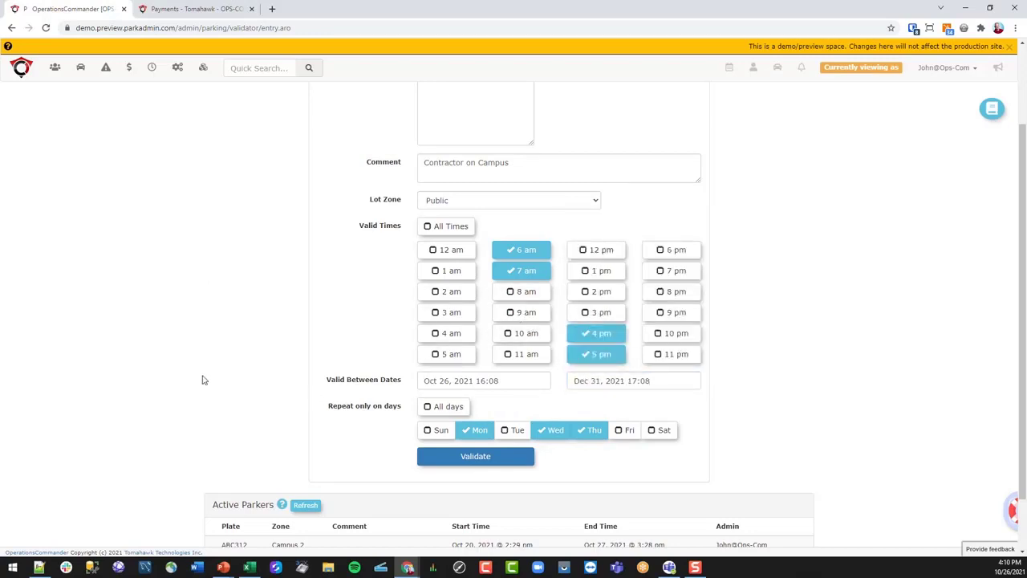
scroll(203, 379, down, 1)
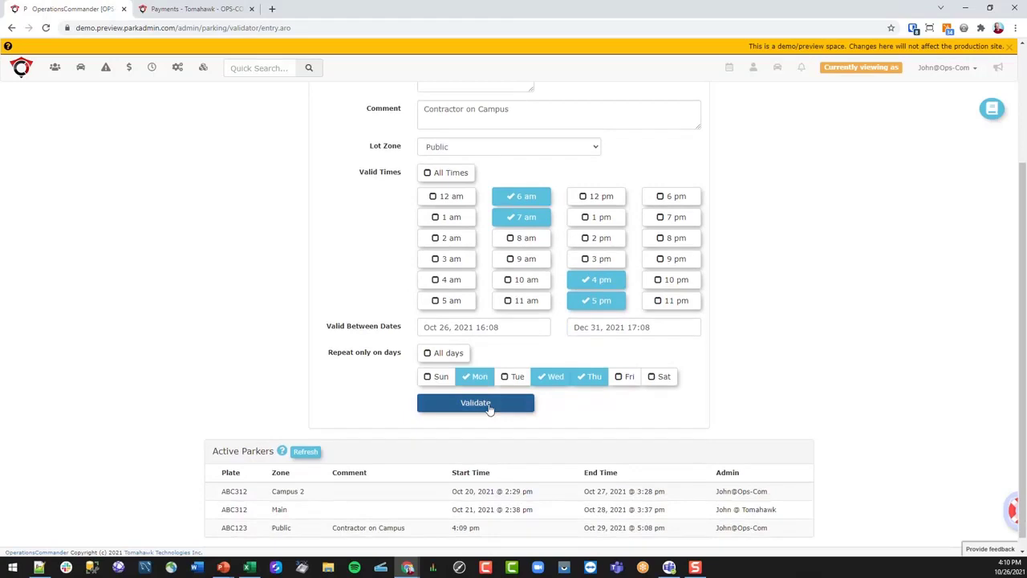
Save the recurring ABC123 validation and review the added time slots
click(490, 405)
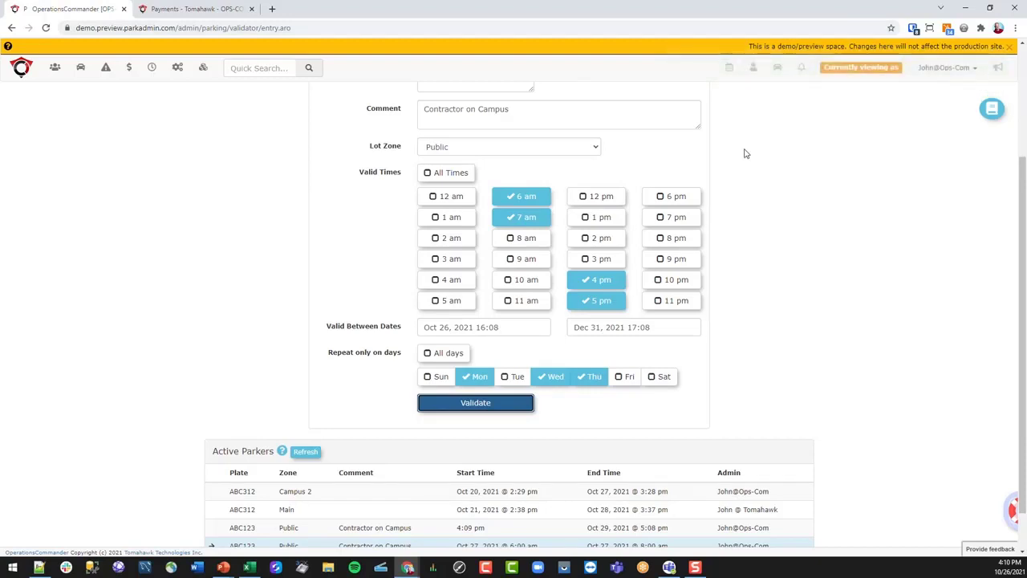
scroll(183, 246, down, 1)
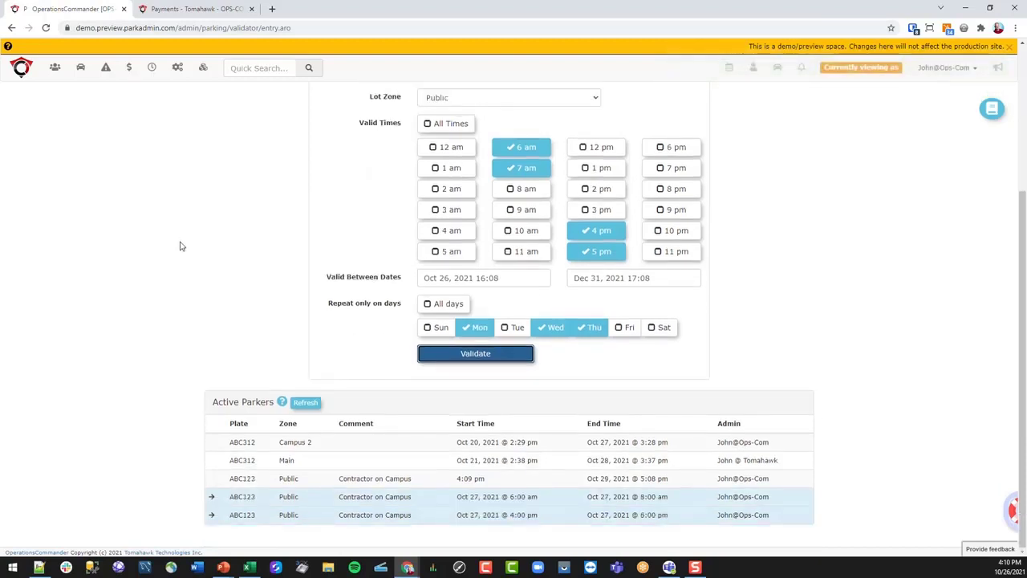
scroll(115, 196, up, 2)
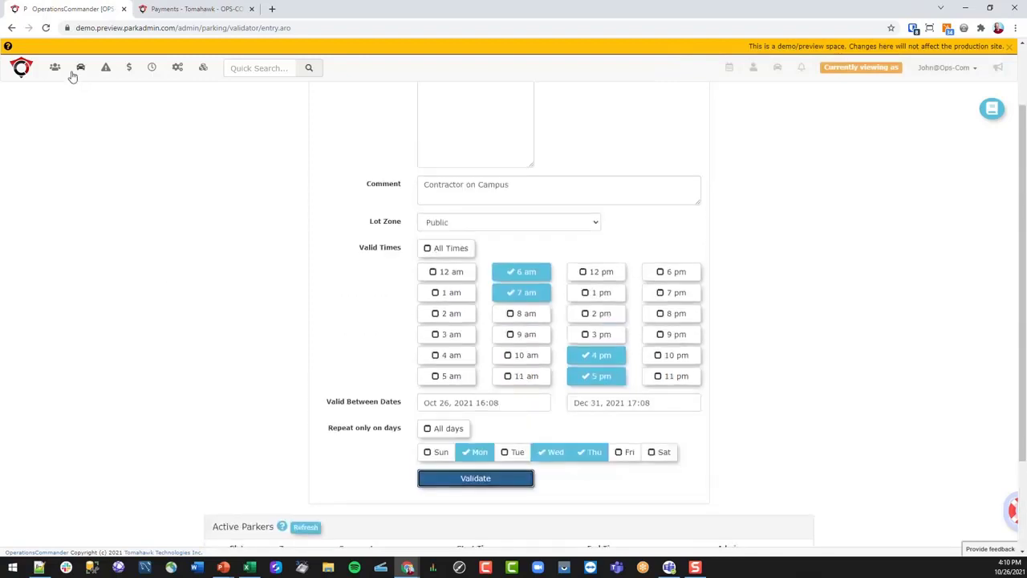
Go to Parking Management > Parking Validation > Parking Validation Report
click(81, 69)
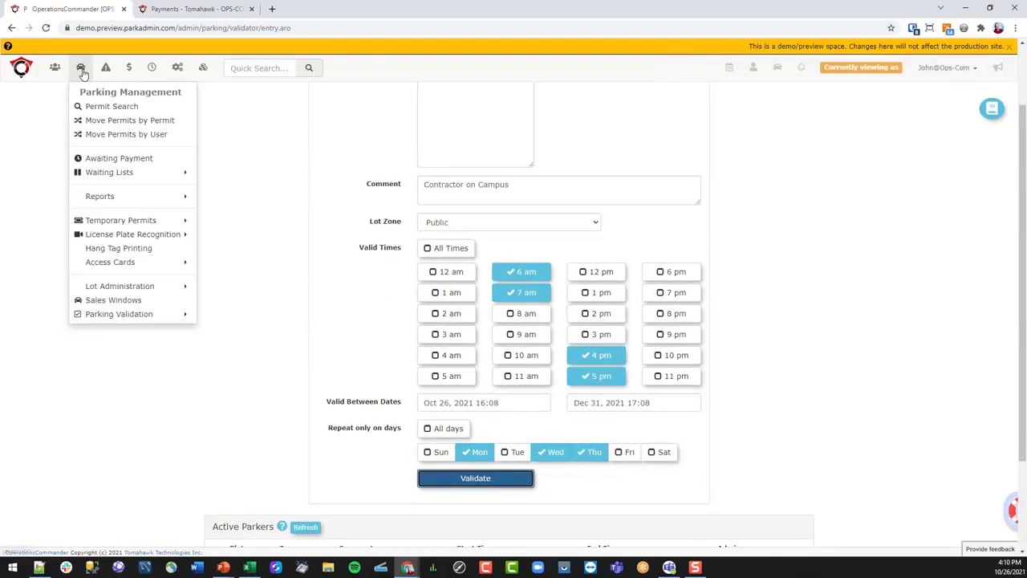
click(130, 319)
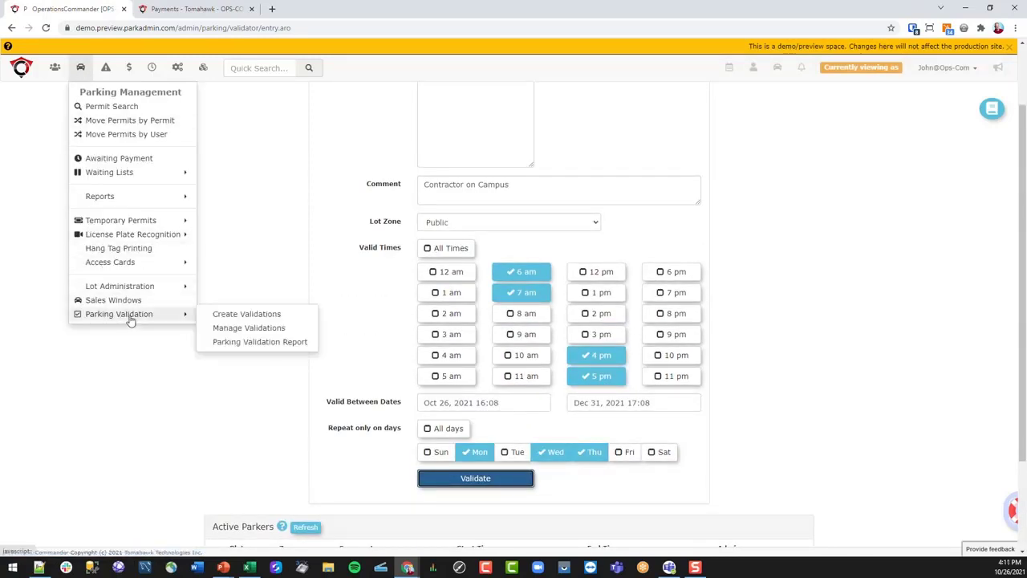
click(259, 342)
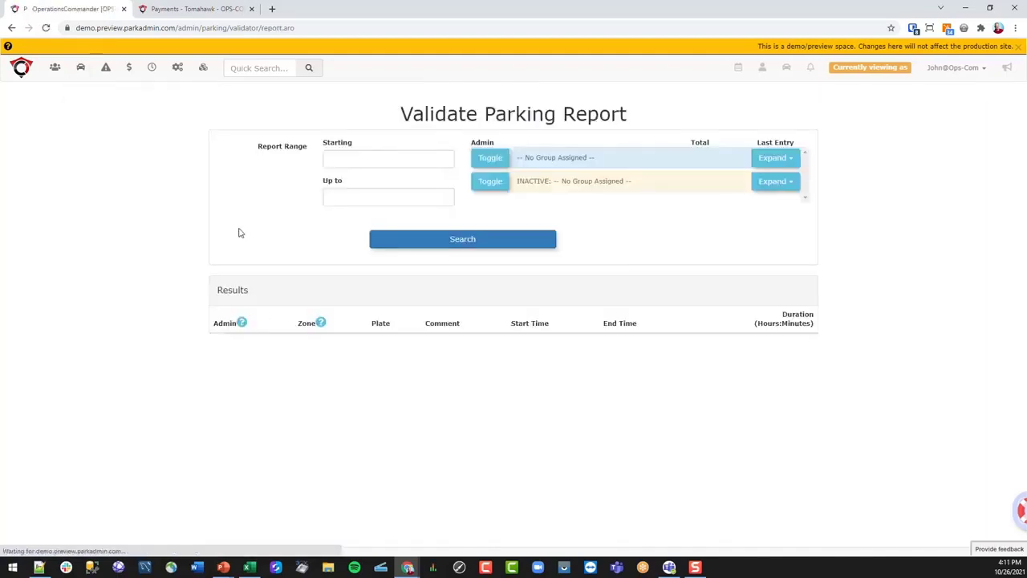
Search the report for the one admin under No Group Assigned and browse the ABC123 results
click(774, 158)
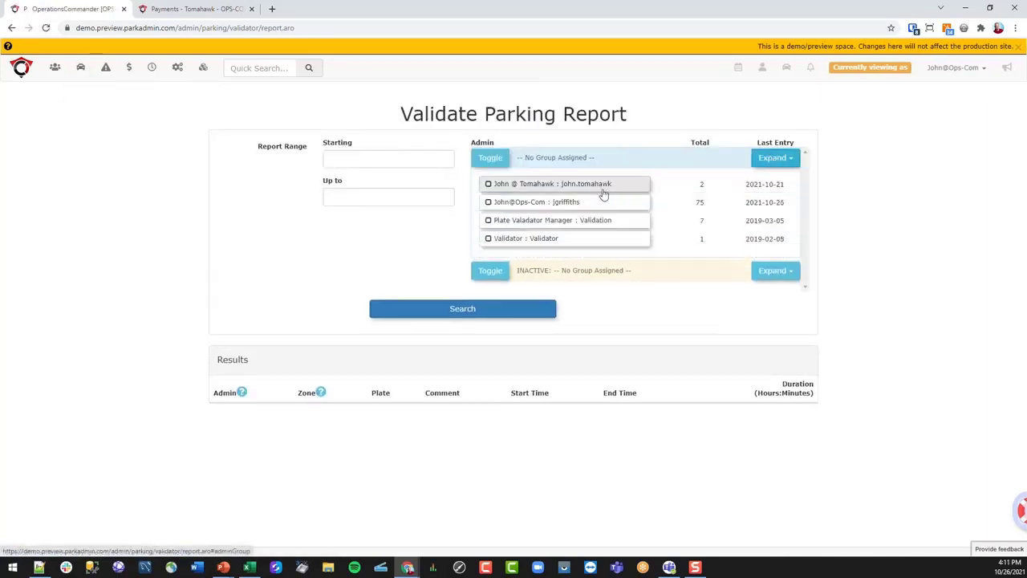
click(539, 203)
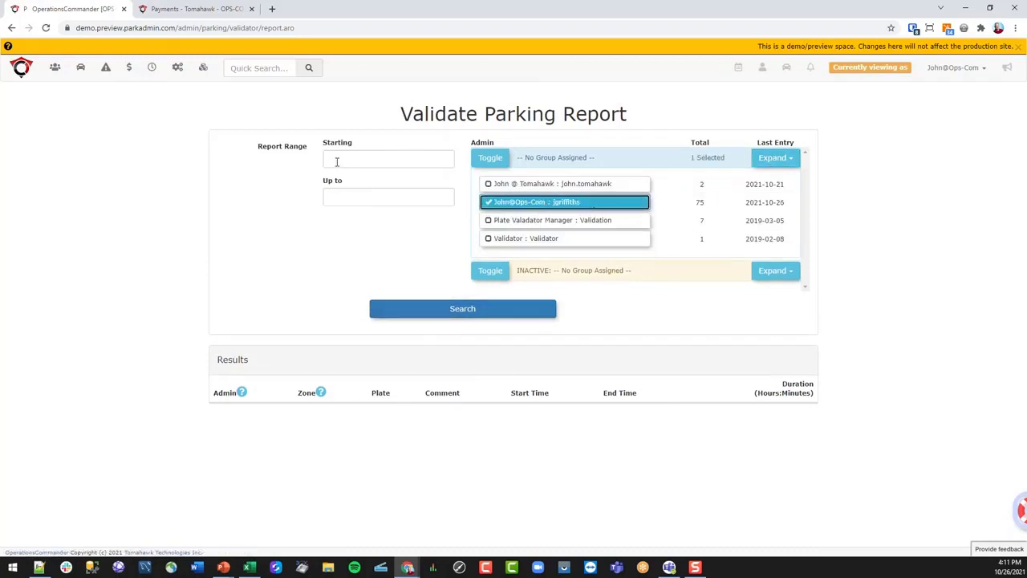
click(459, 311)
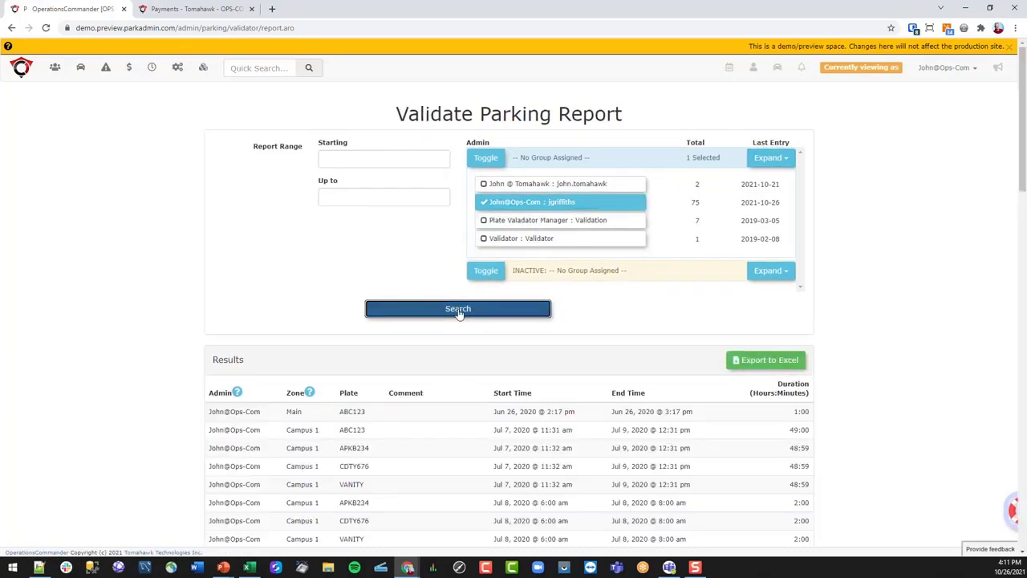
scroll(233, 505, down, 5)
scroll(239, 499, down, 2)
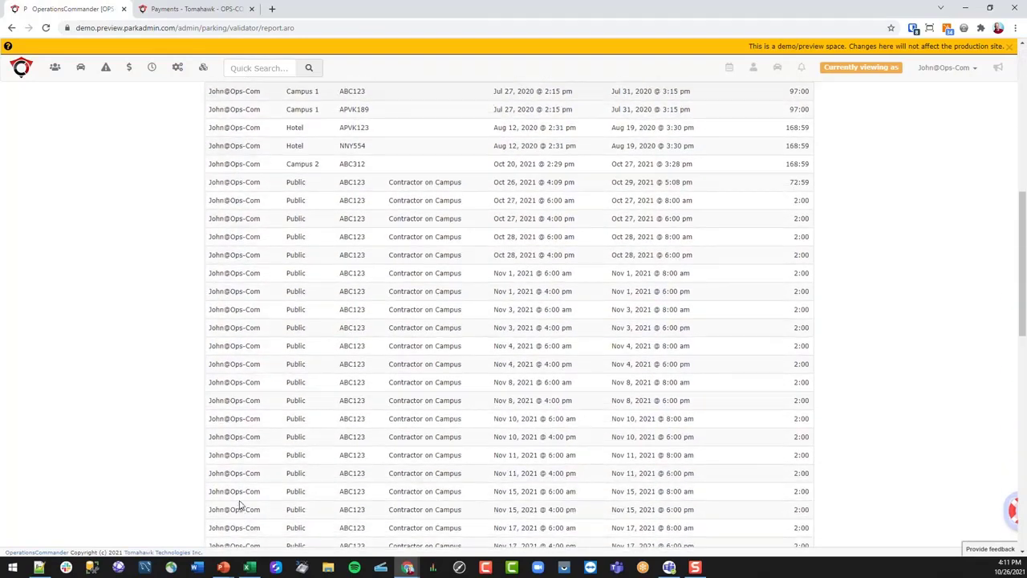
scroll(244, 499, up, 4)
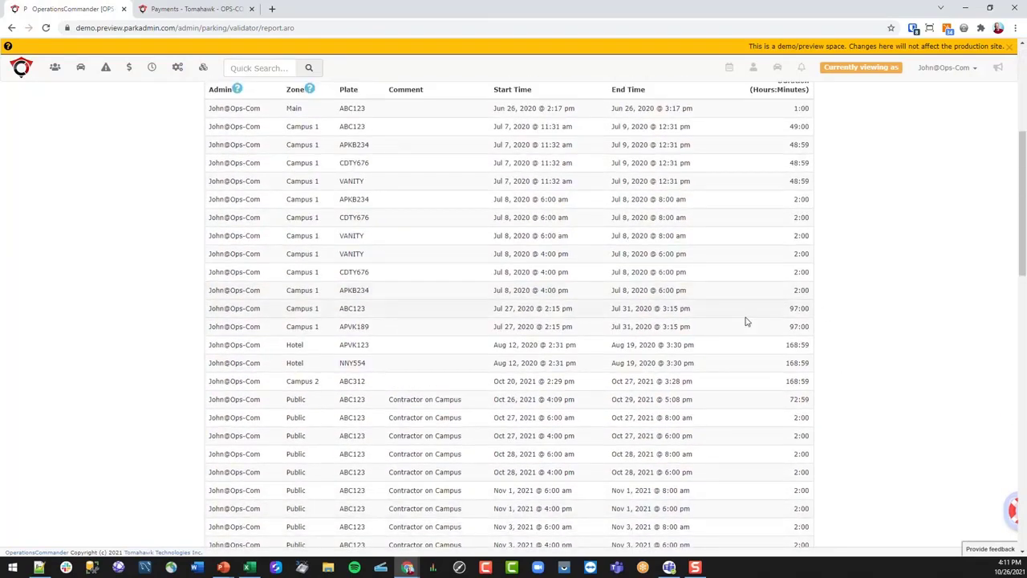
scroll(663, 357, up, 2)
scroll(662, 351, up, 2)
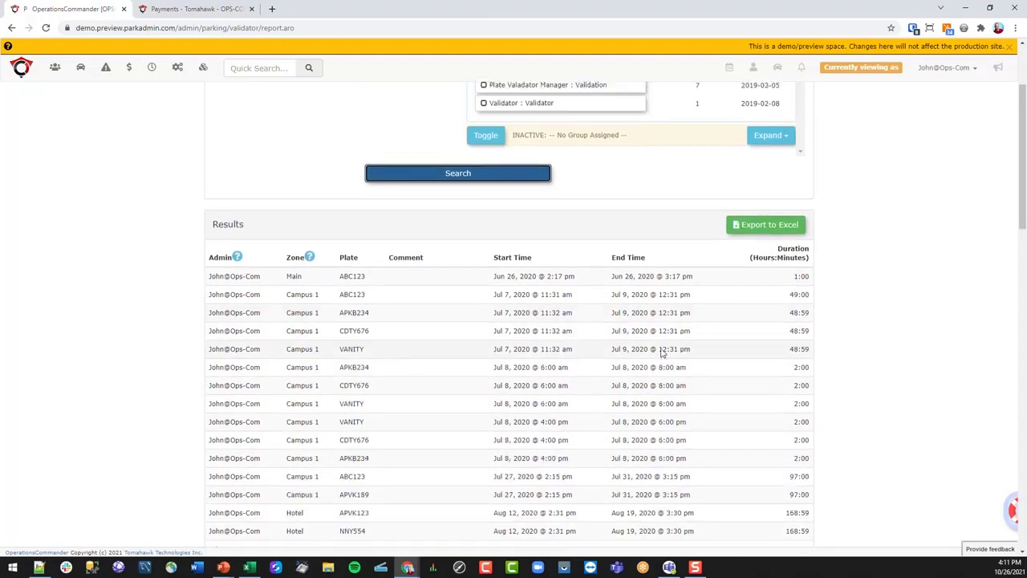